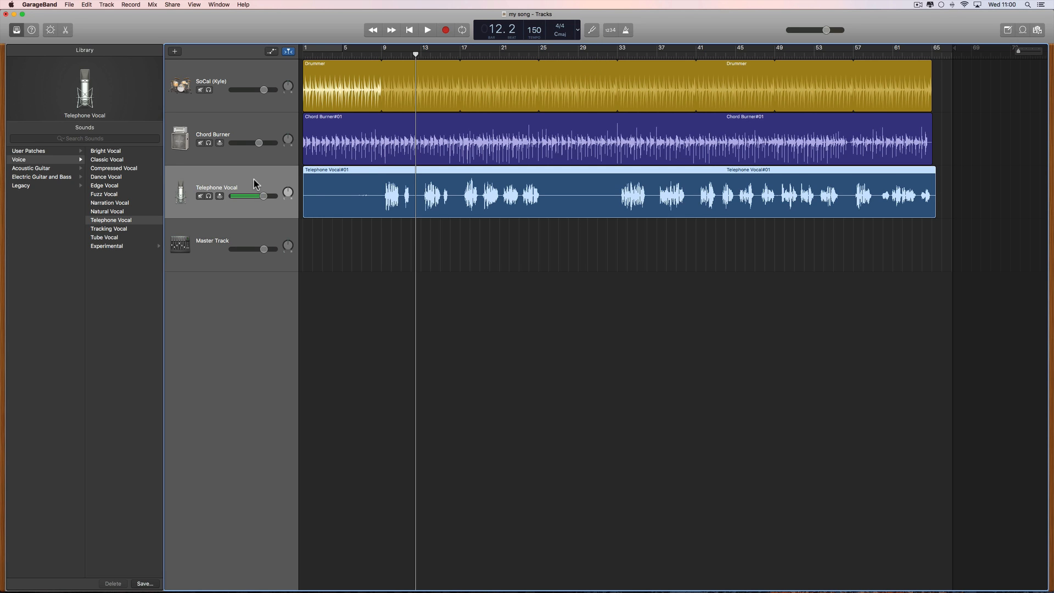
Step: Enable the recording count-in and set its length to 2 bars
left_click(611, 30)
left_click(130, 5)
mouse_move(144, 14)
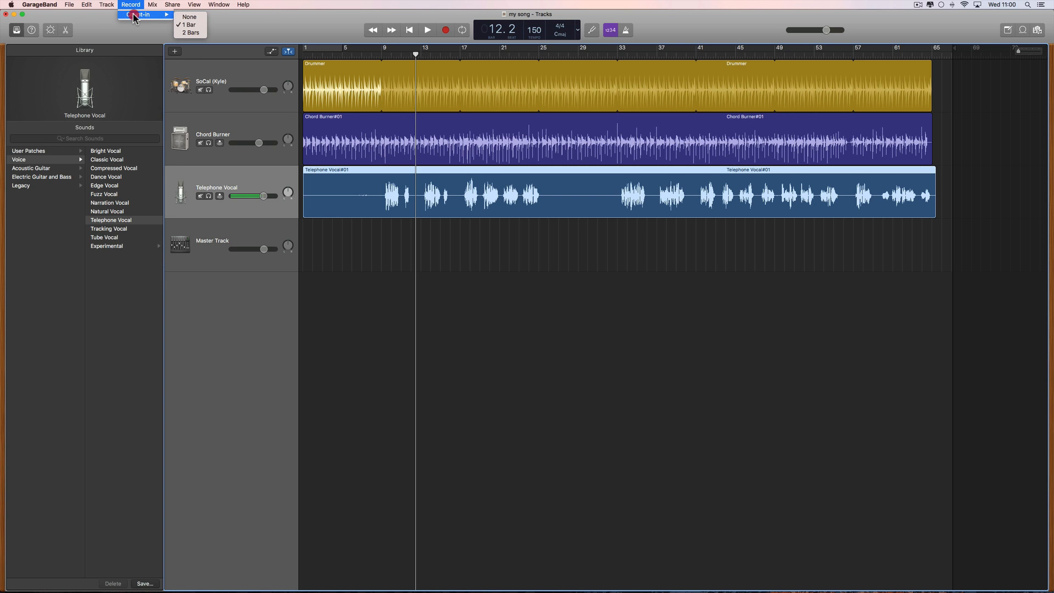
left_click(196, 33)
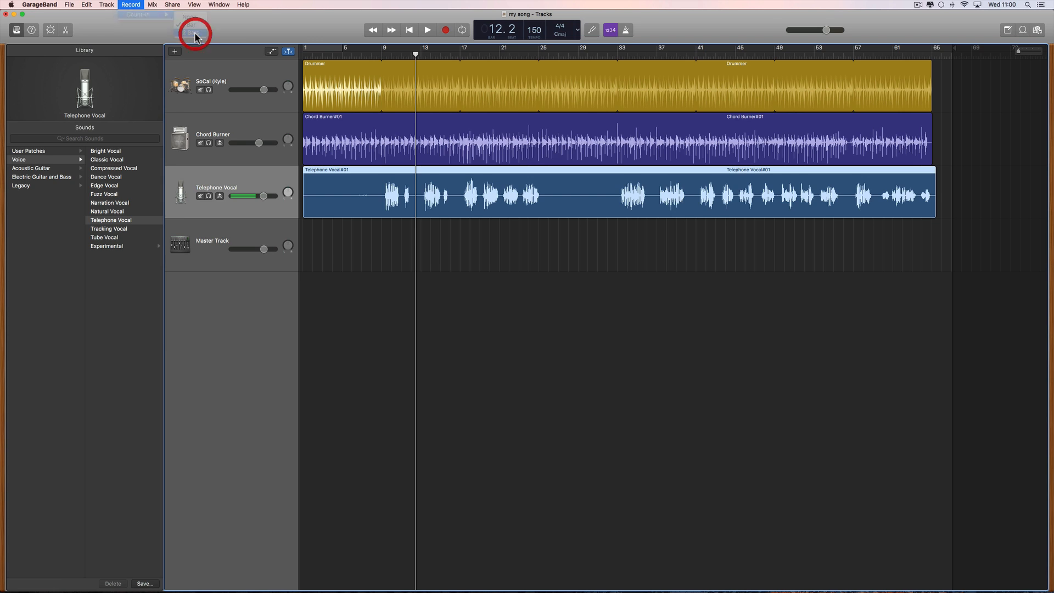
Step: Start a test recording from the beginning of the song to hear the count-in, and stop it
left_click(410, 31)
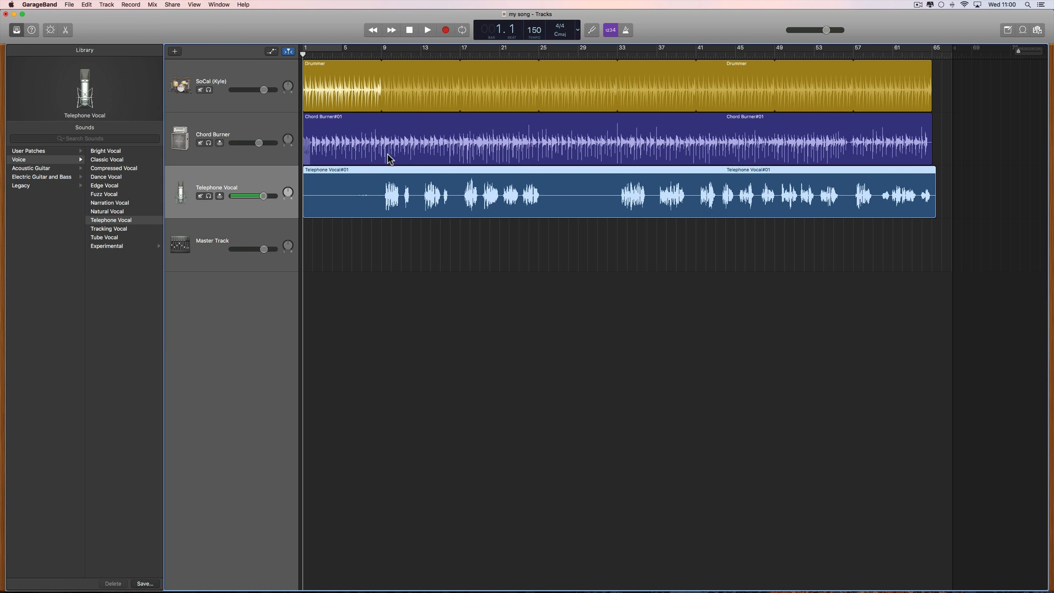
left_click(446, 31)
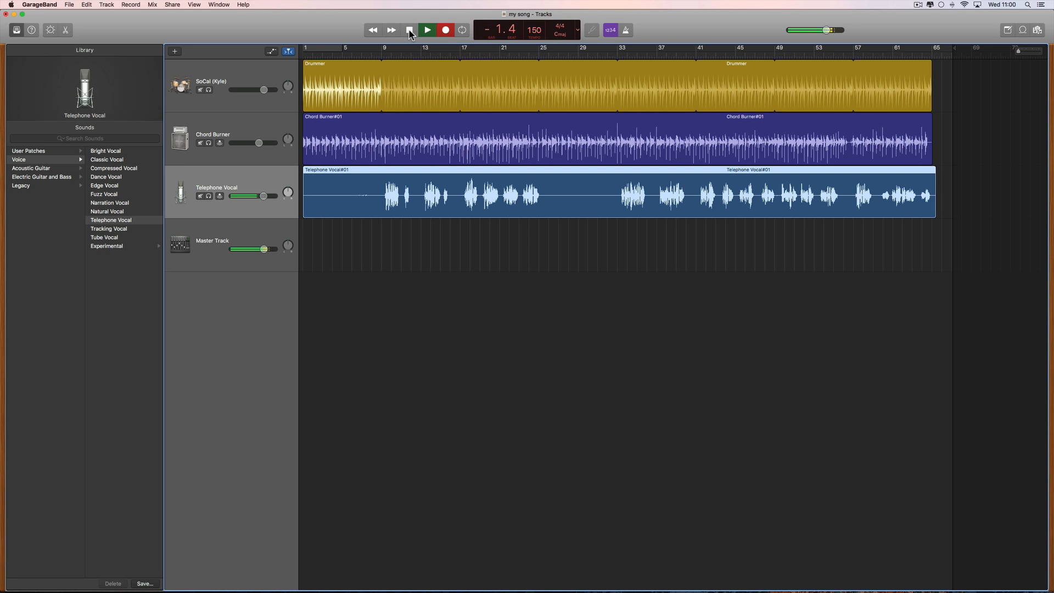
left_click(409, 32)
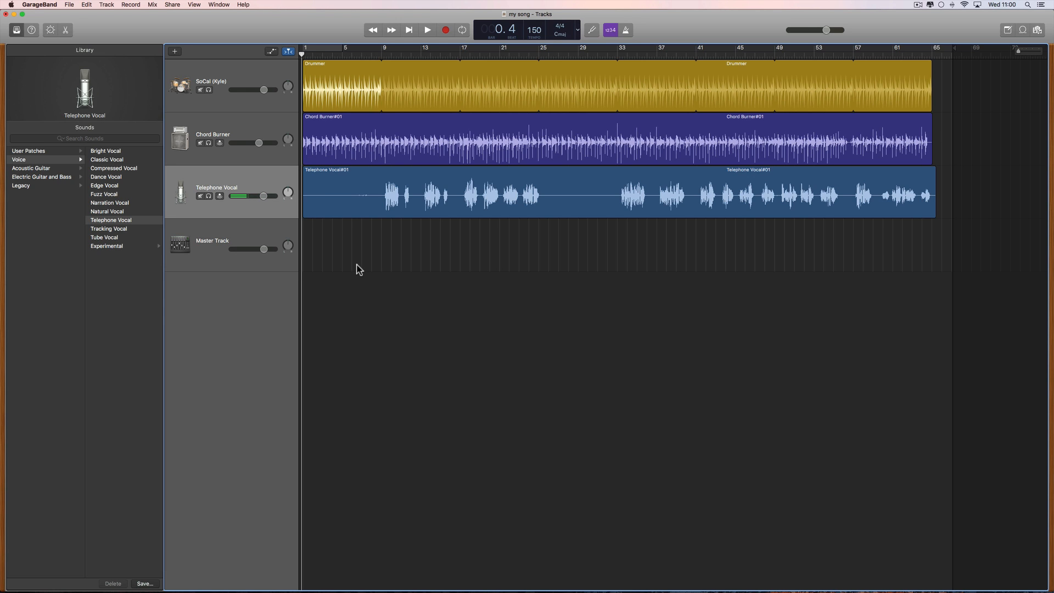
Step: Select all regions, inspect the track automation, and make sure Move Track Automation with Regions is enabled
key("super+a")
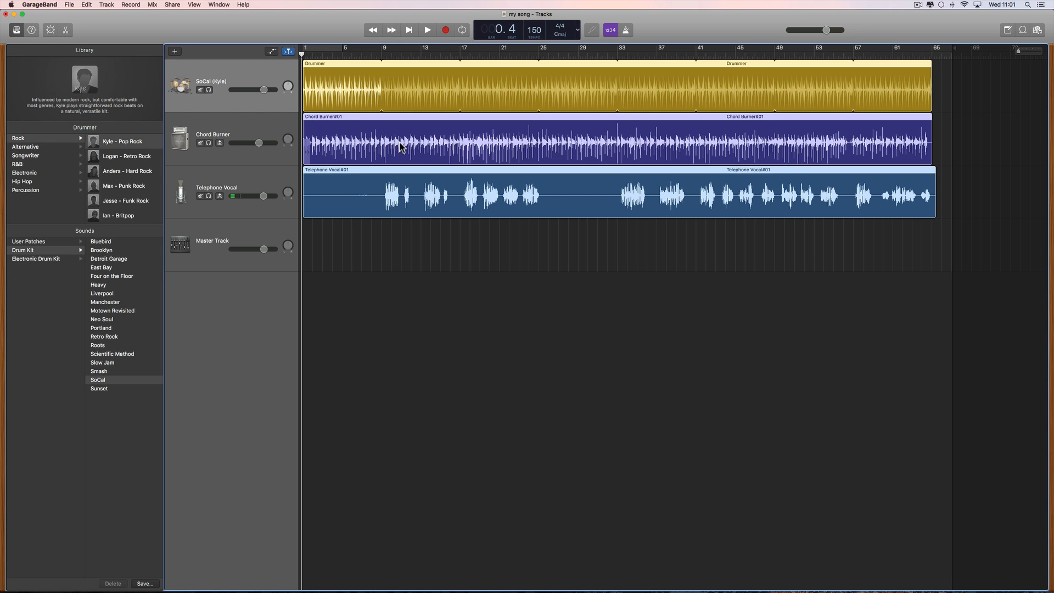
key("a")
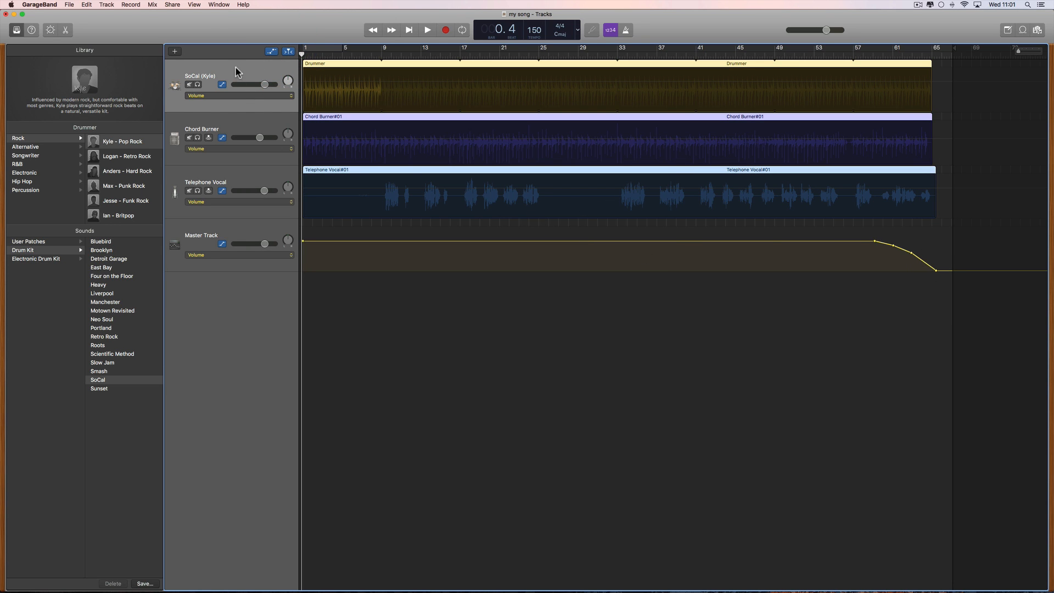
left_click(272, 52)
left_click(153, 4)
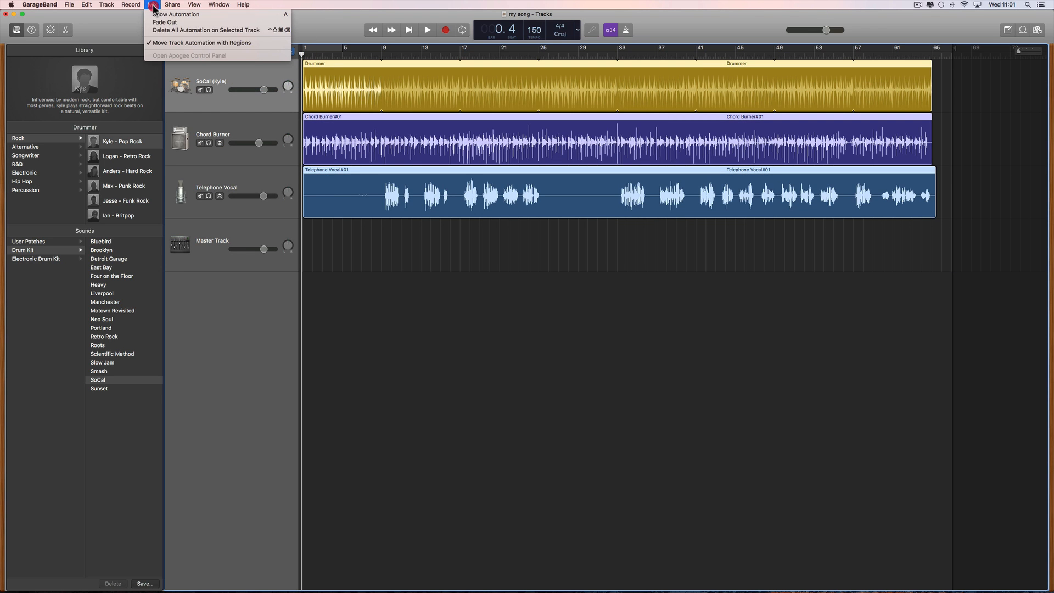
left_click(212, 43)
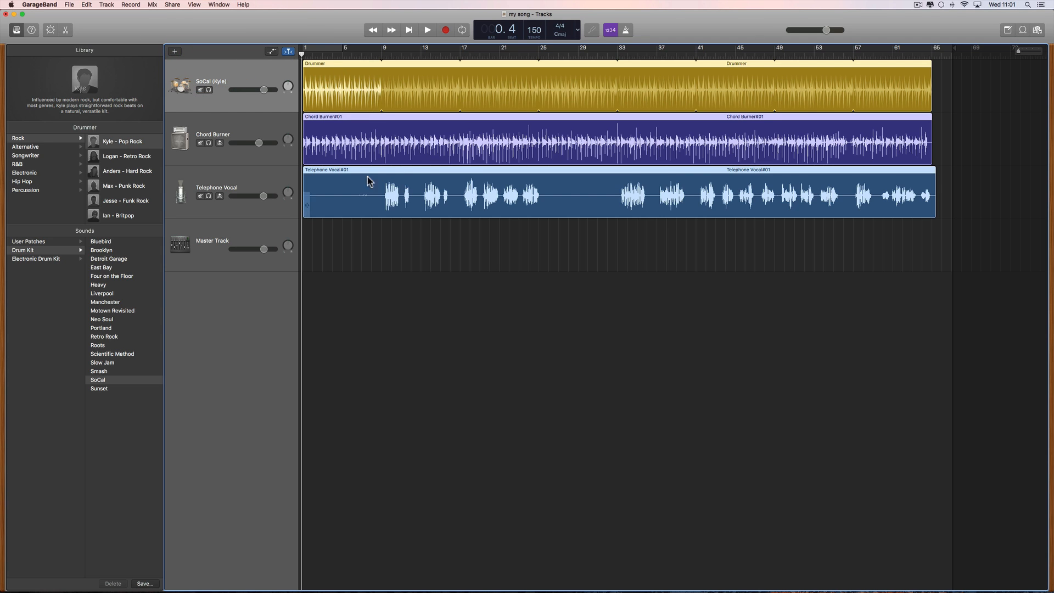
Step: Move all the selected regions together so that the song starts at bar 5
left_click(395, 241)
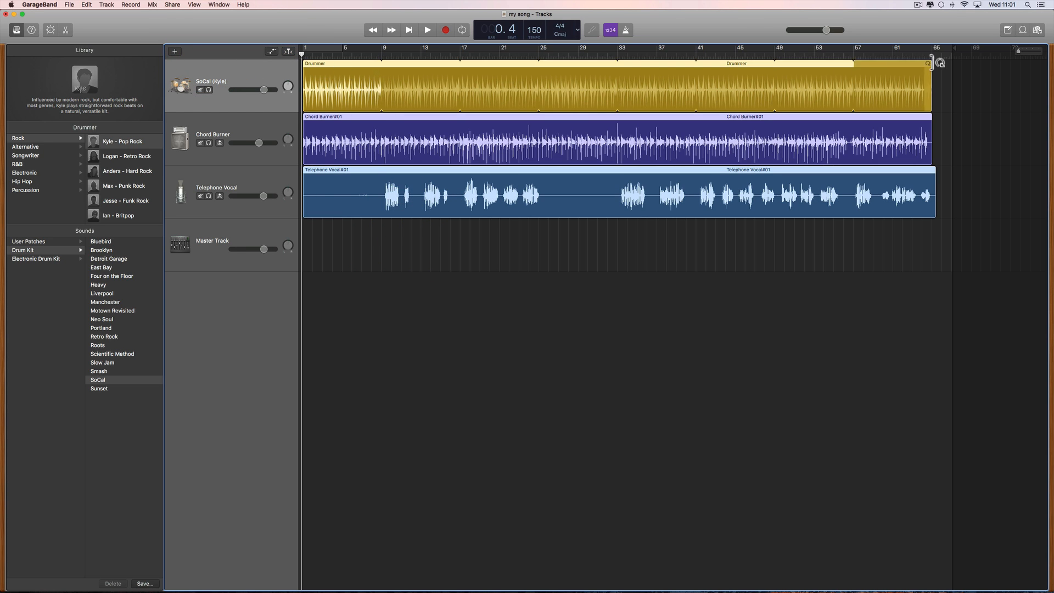
left_click_drag(1019, 51, 1022, 51)
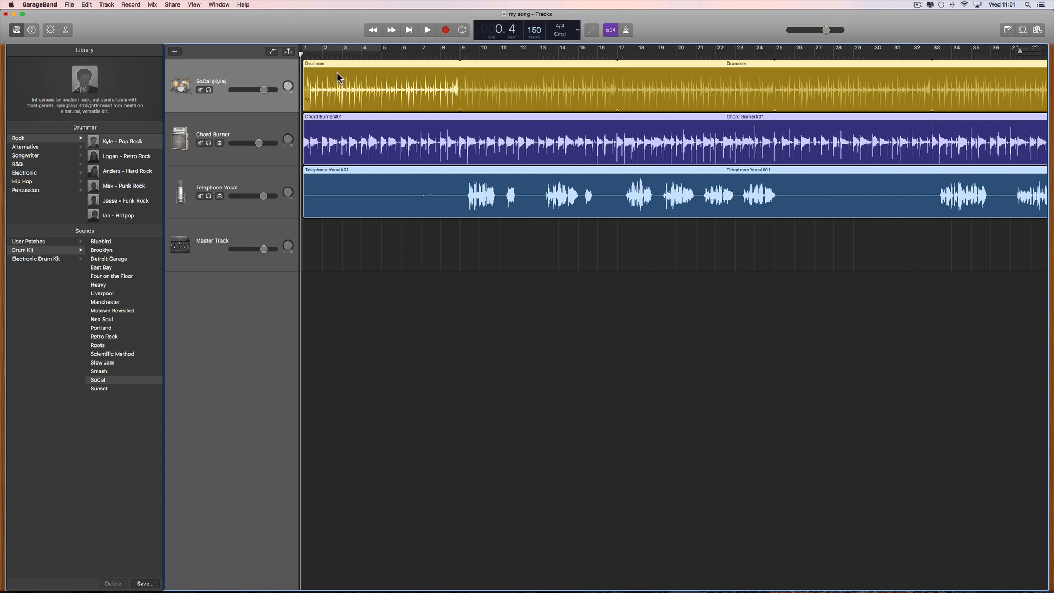
left_click_drag(331, 63, 347, 64)
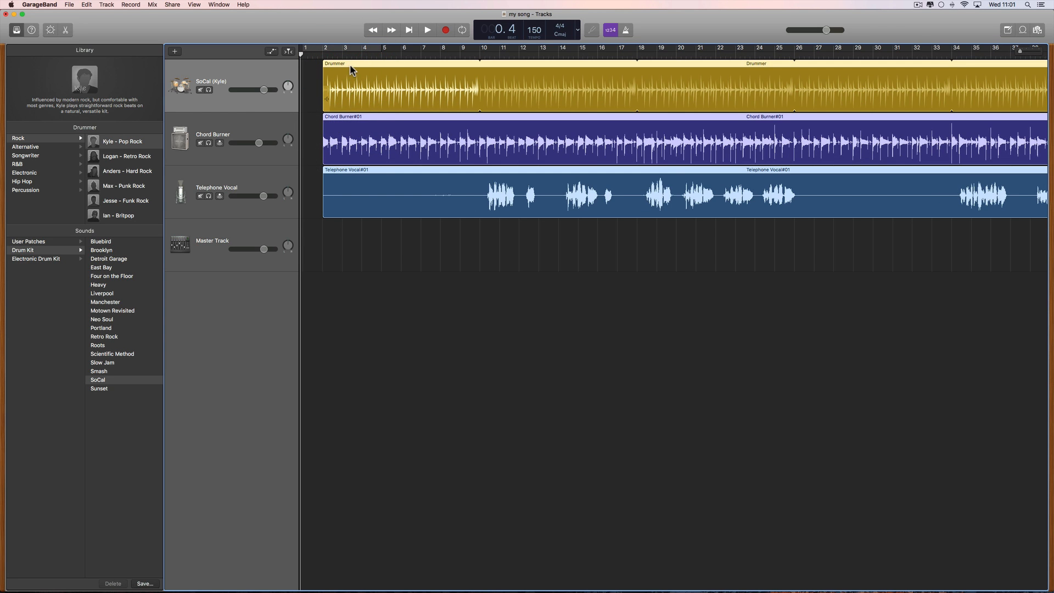
left_click_drag(350, 64, 369, 67)
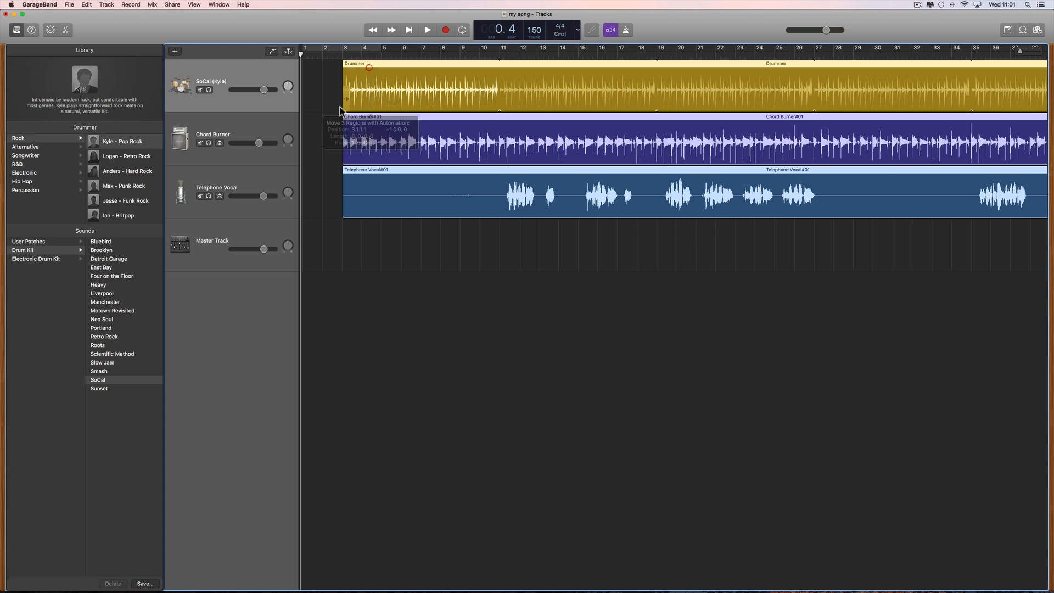
left_click_drag(340, 110, 335, 117)
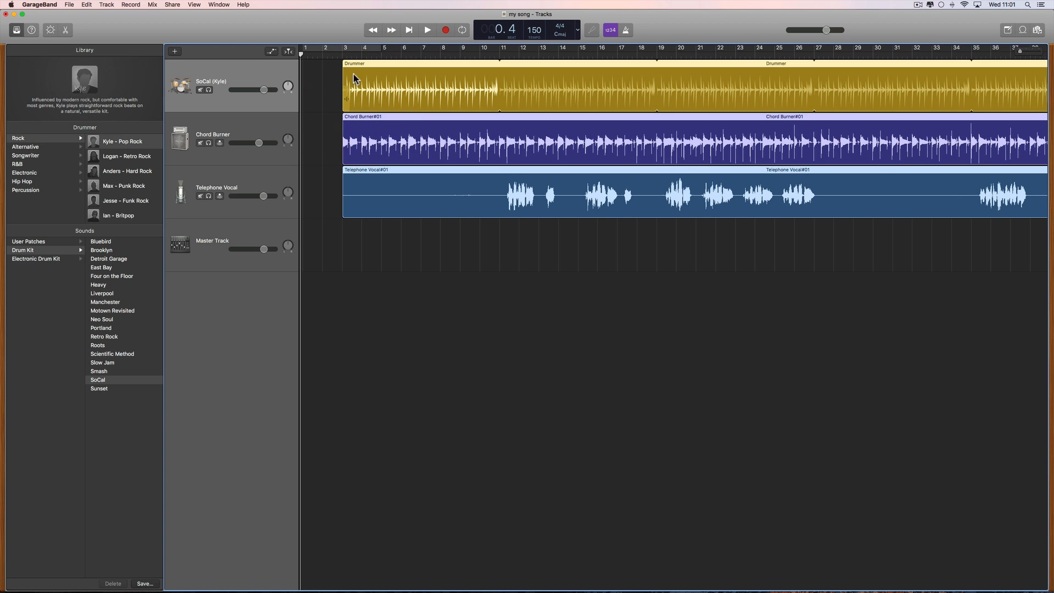
left_click_drag(357, 68, 397, 66)
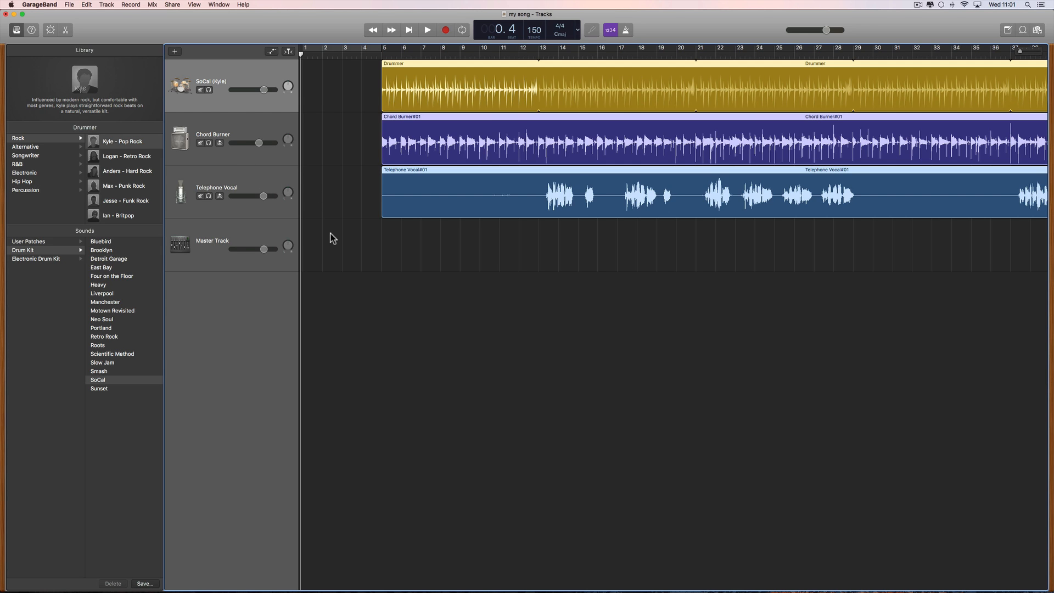
Step: Add a software instrument track directly below the Telephone Vocal track
left_click(268, 186)
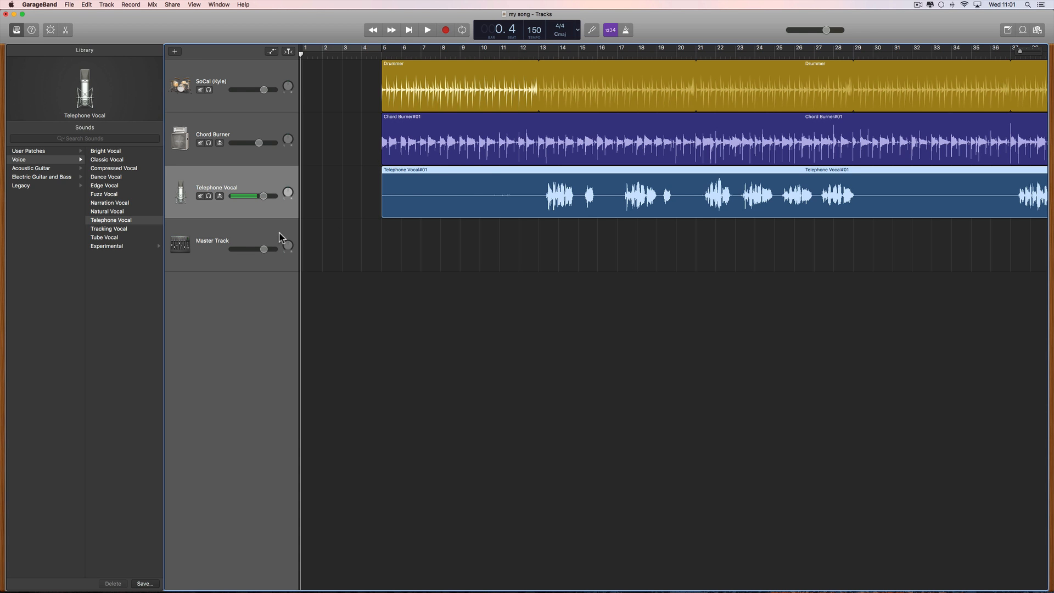
left_click(175, 51)
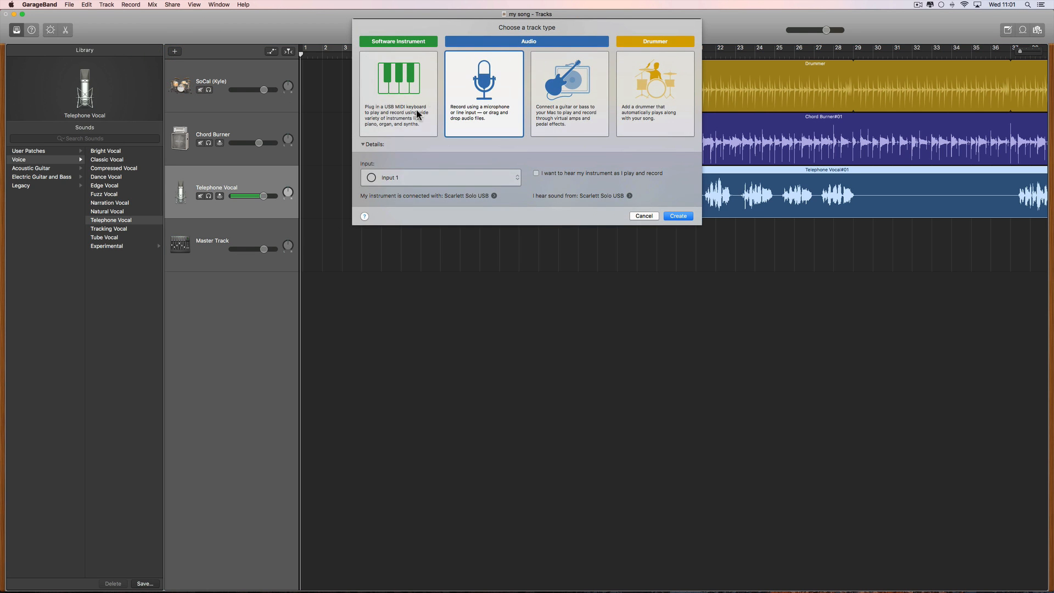
left_click(419, 112)
left_click(679, 184)
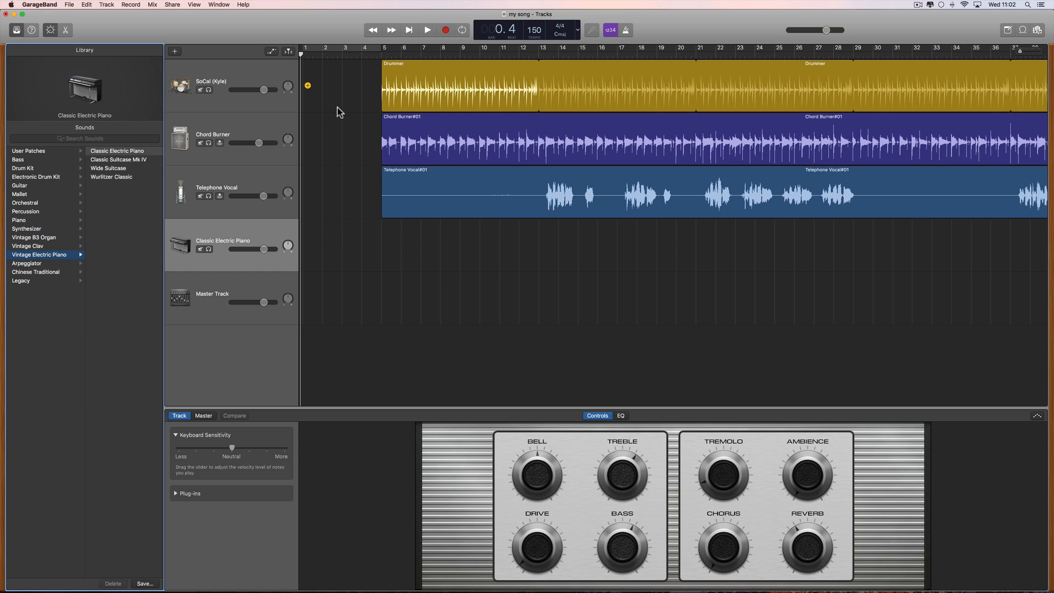
Step: Create an empty one-bar MIDI region at bar 1 of the Classic Electric Piano track and move it to the SoCal drummer track
left_click(319, 256, "super")
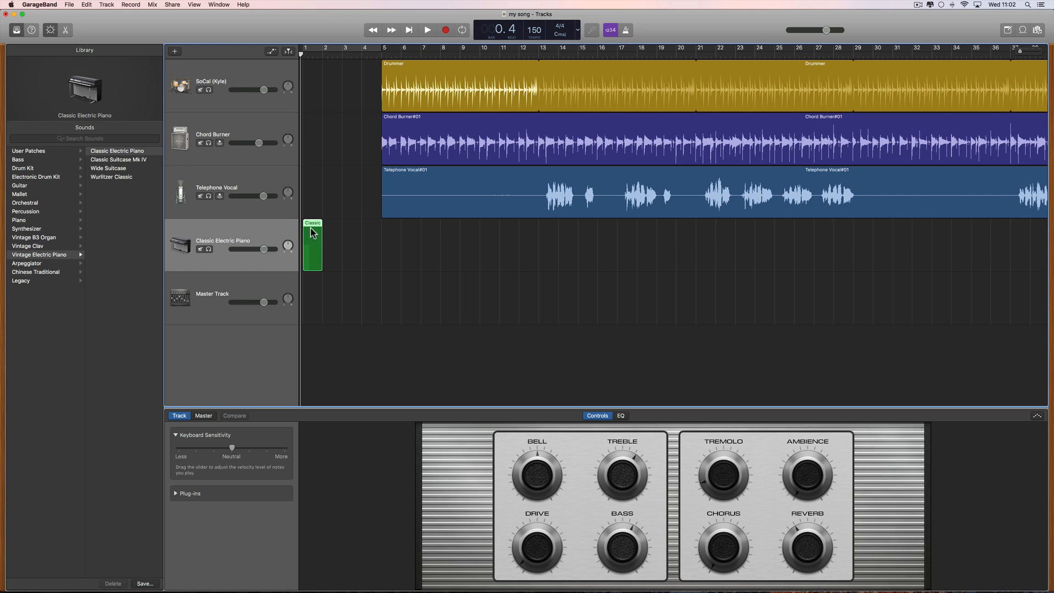
left_click_drag(313, 229, 314, 87)
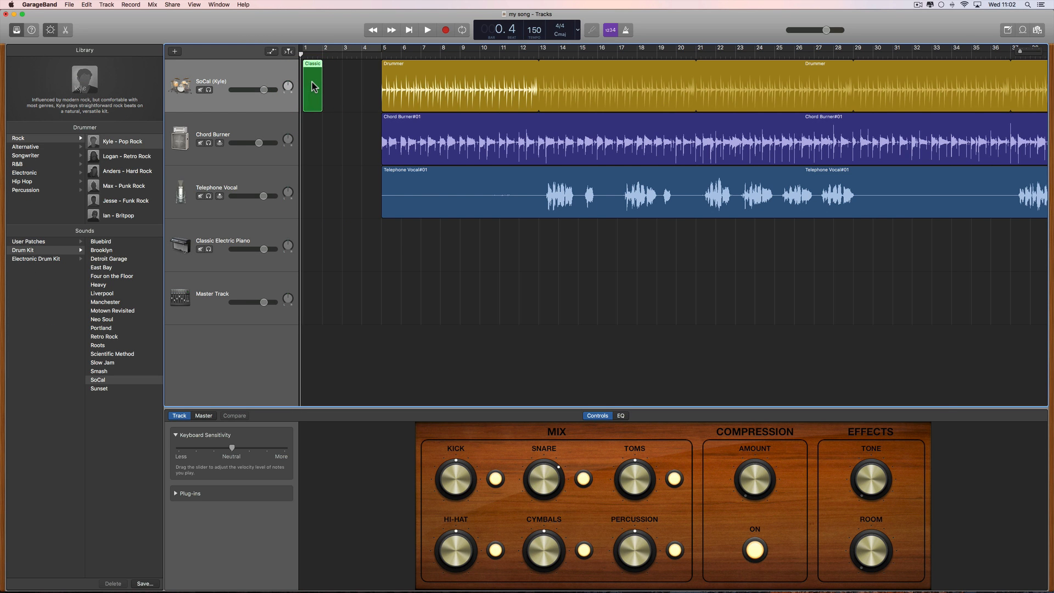
Step: Open the new region in the Piano Roll, audition drum sounds, and add a note just above C4 on each of the four beats
double_click(313, 87)
left_click_drag(431, 410, 430, 341)
left_click_drag(1032, 364, 1035, 364)
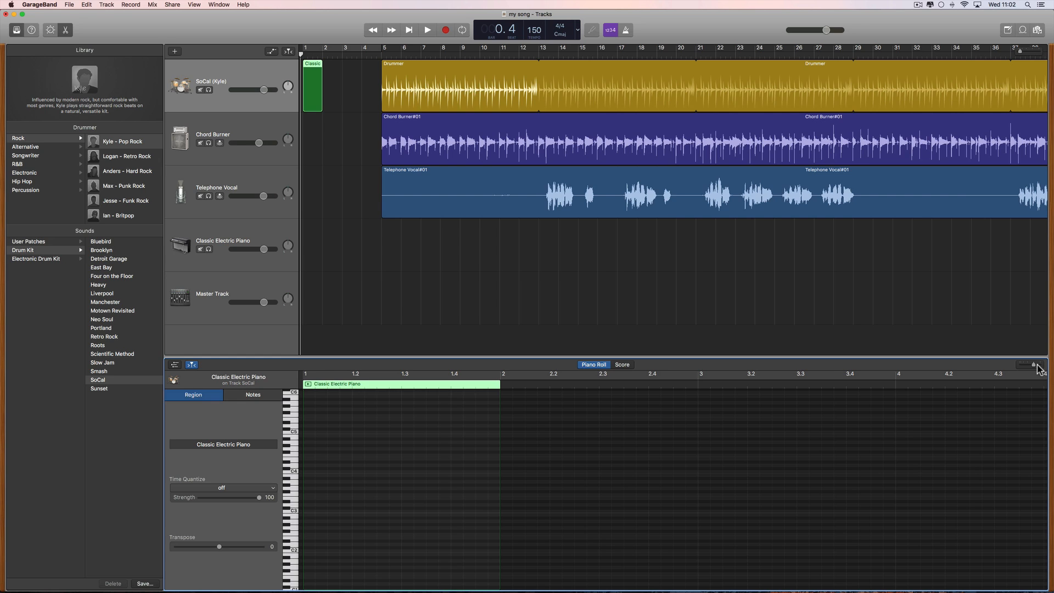
left_click_drag(1035, 364, 1037, 365)
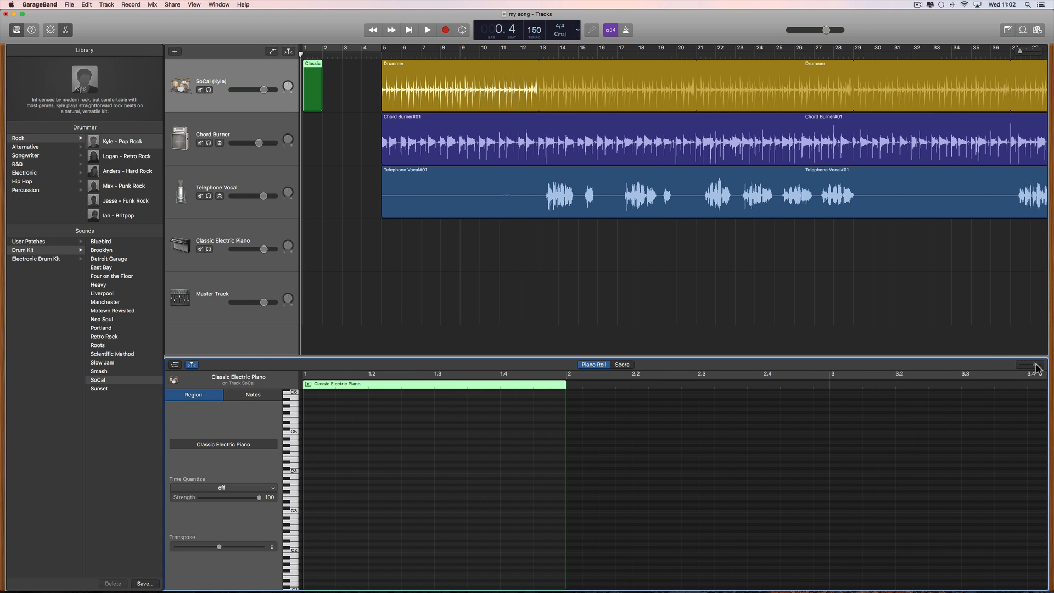
left_click(287, 528)
left_click(287, 528)
left_click(287, 465)
left_click(288, 466)
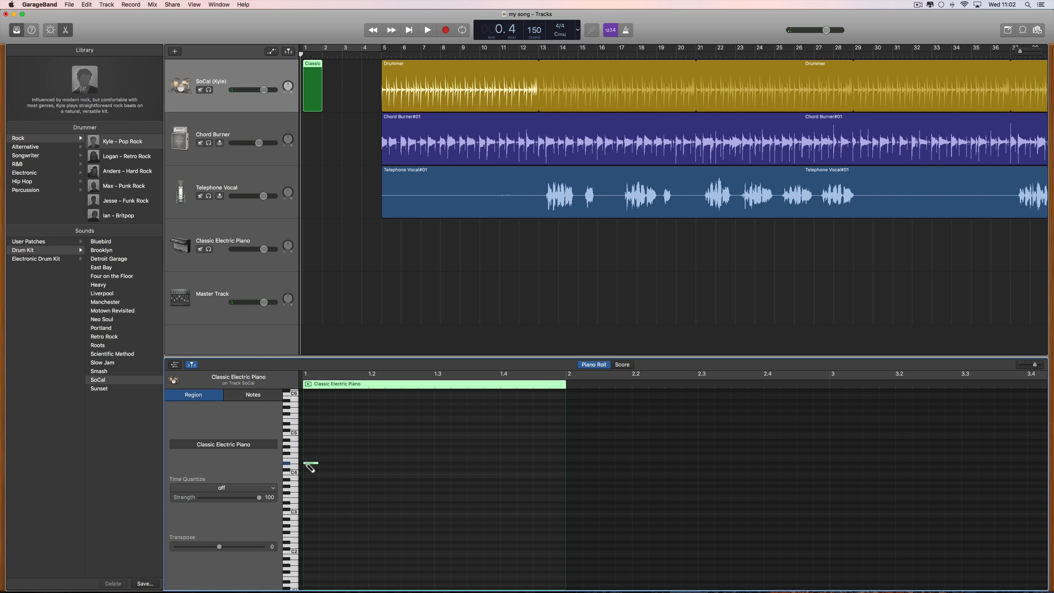
left_click(377, 464)
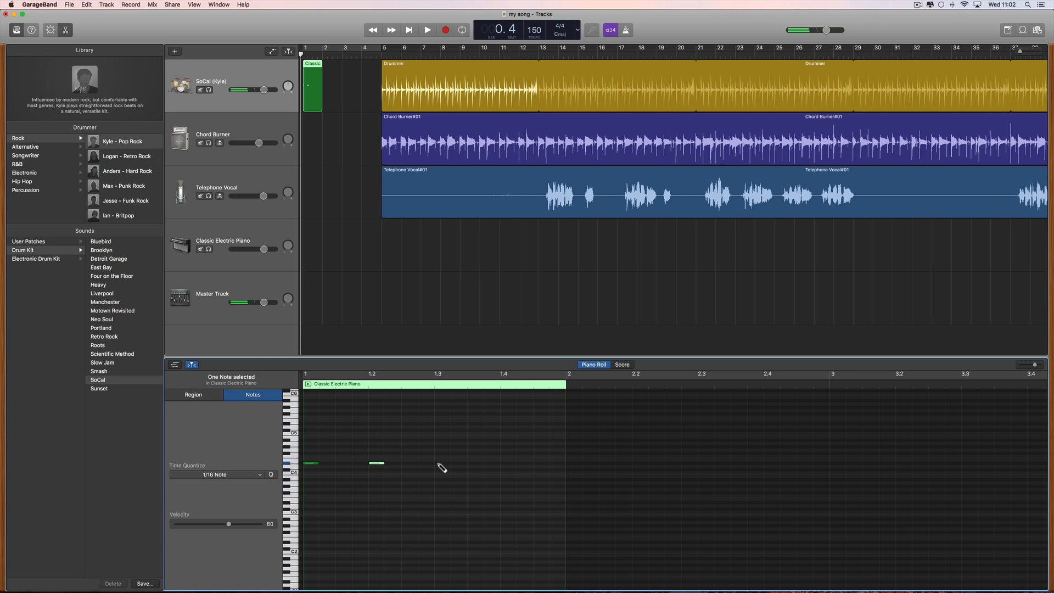
left_click(444, 464)
Step: Set the four notes' velocity to 48, accent the first beat with velocity 127, and play the bar
left_click_drag(311, 453, 515, 476)
left_click_drag(227, 526, 209, 527)
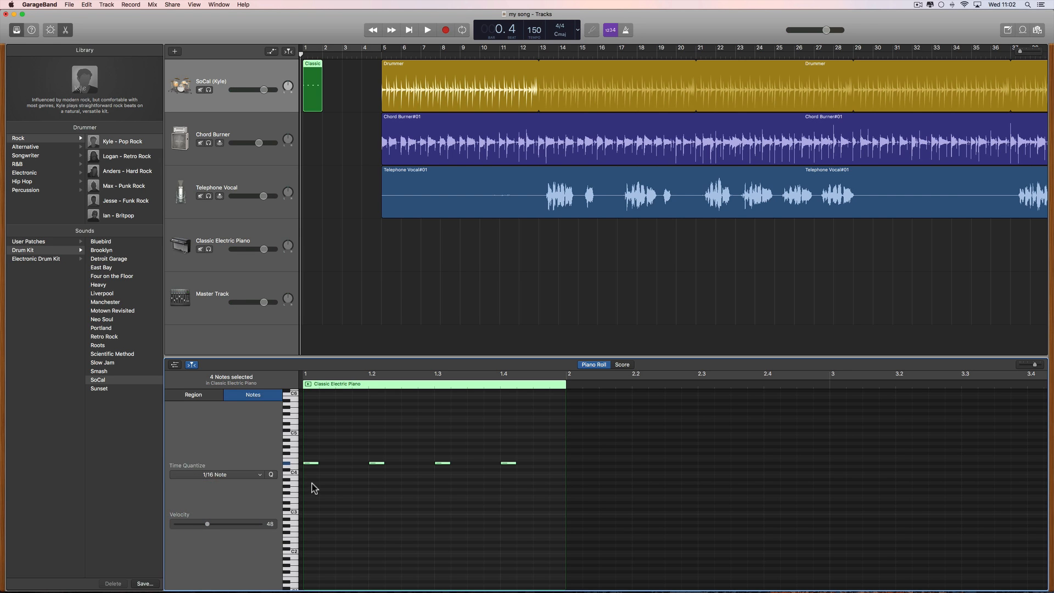
left_click(312, 464)
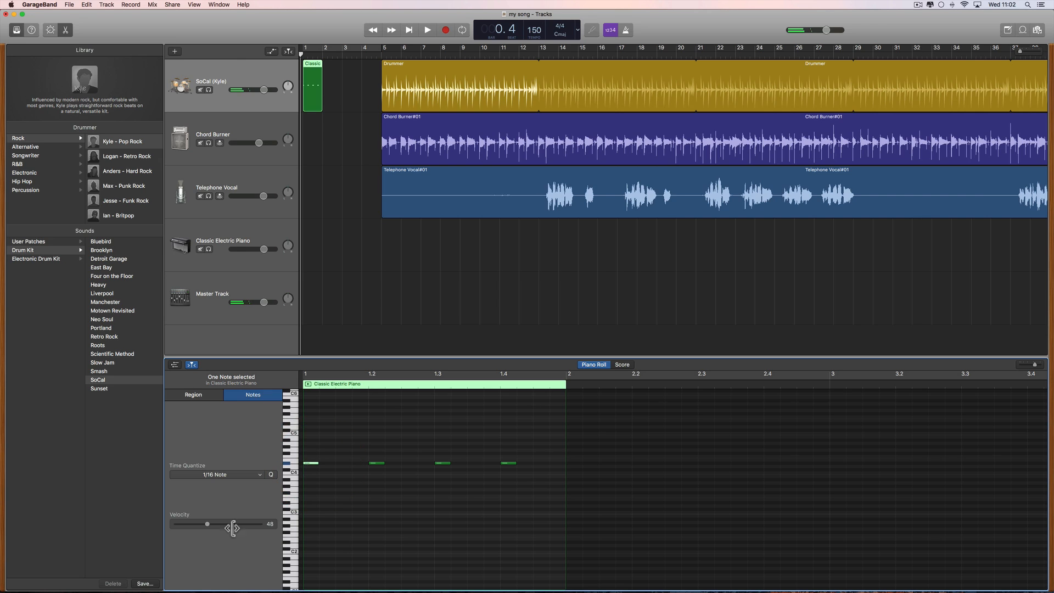
left_click_drag(209, 525, 274, 527)
key("space")
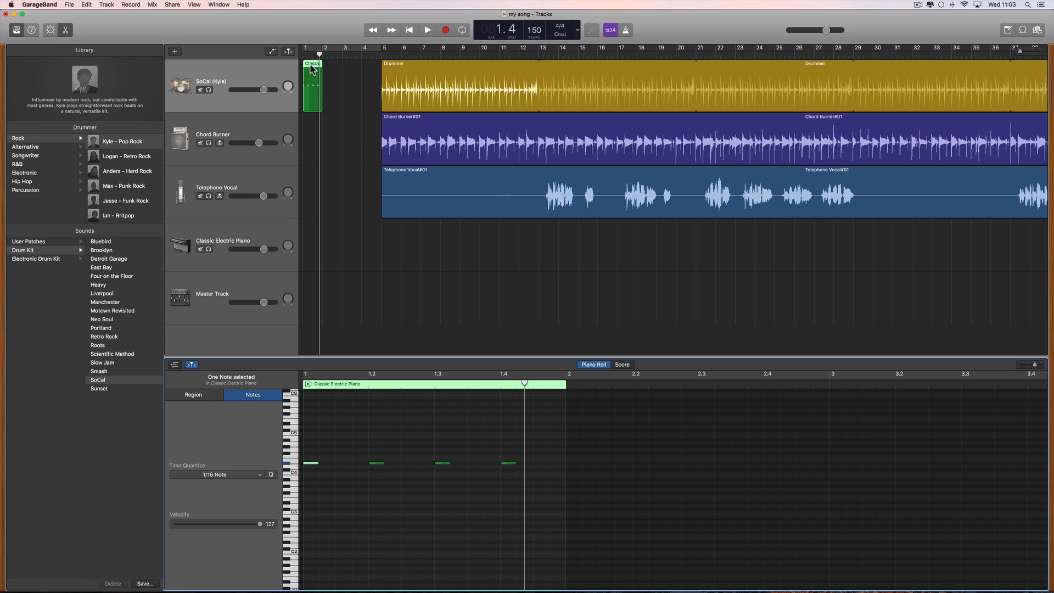
Step: Copy the one-bar count-in region to bars 2, 3 and 4 of the SoCal track
left_click_drag(310, 69, 331, 67)
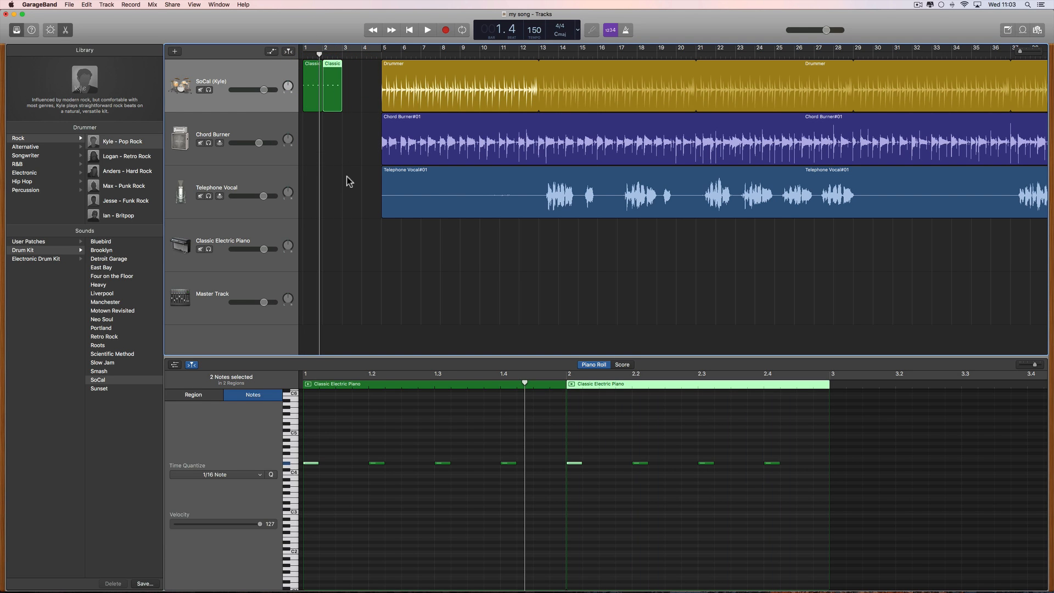
mouse_move(359, 67)
left_mouse_down()
mouse_move(311, 70)
mouse_move(350, 69)
left_mouse_up()
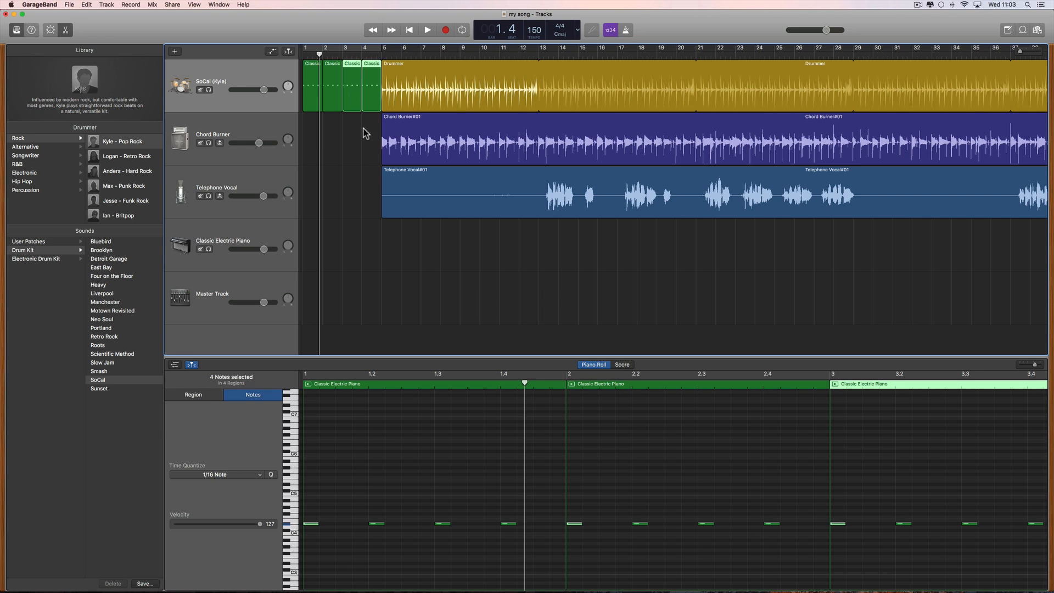
left_click(362, 132)
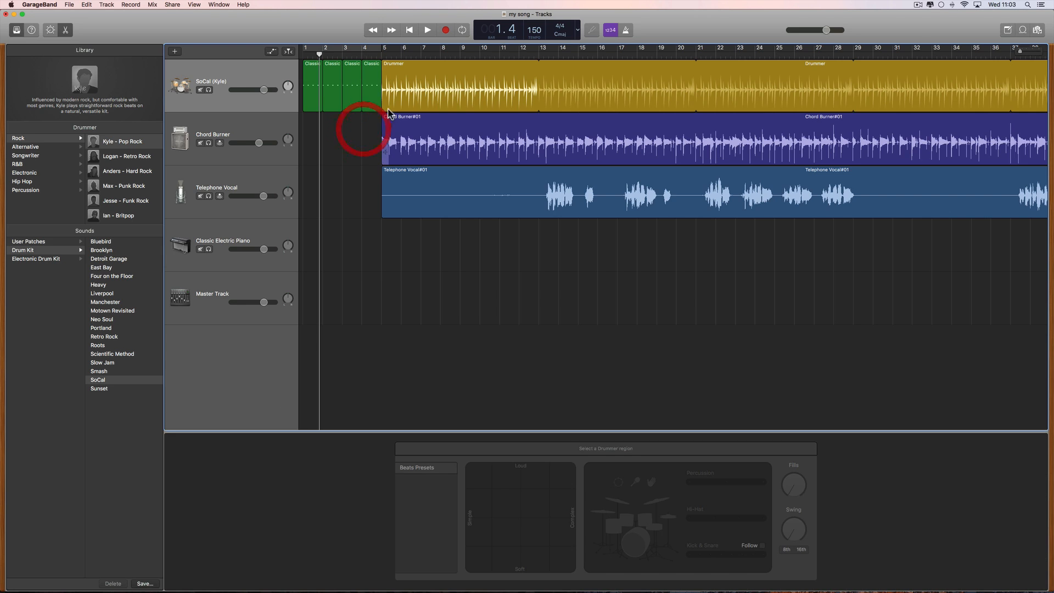
Step: Play the song from the beginning to hear the count-in lead into the music, and stop playback
left_click(410, 32)
key("space")
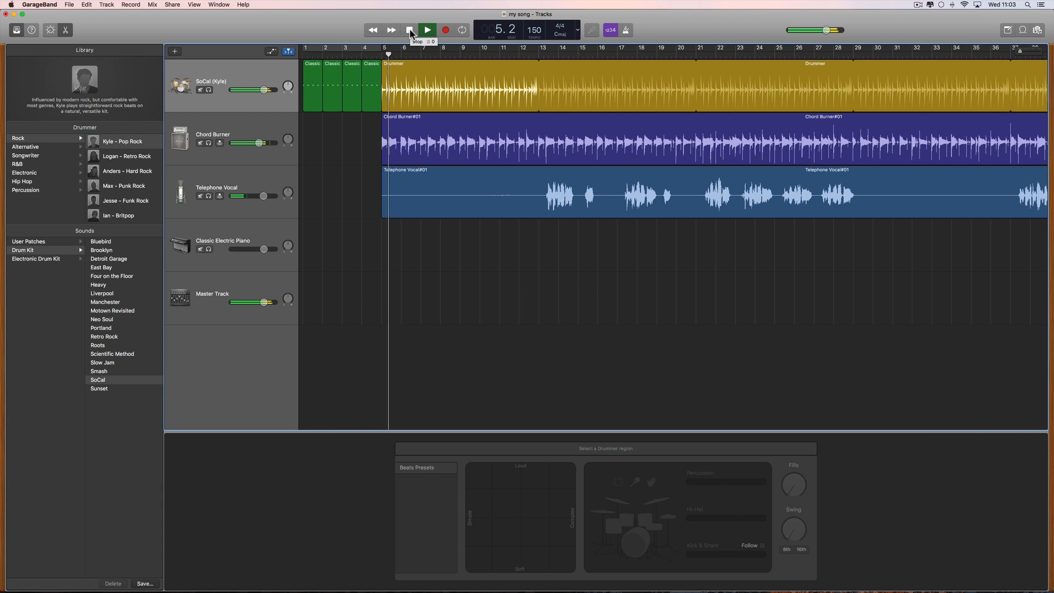
left_click(410, 31)
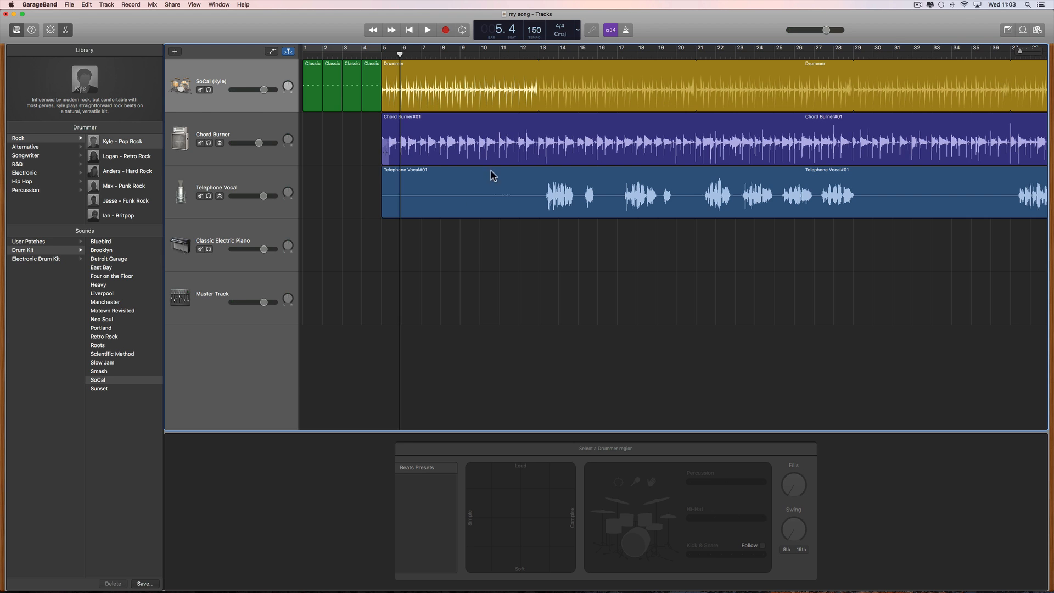
Step: Turn up the percussion level in the SoCal drum kit's mix controls and return the playhead to the song's start
left_click(245, 92)
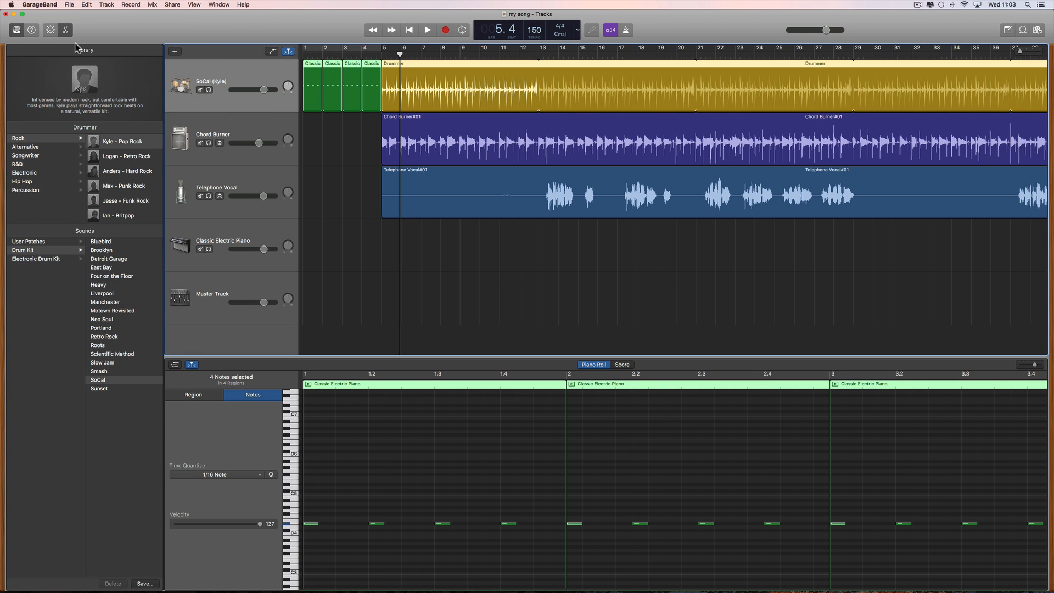
left_click(50, 29)
left_click_drag(625, 544, 637, 509)
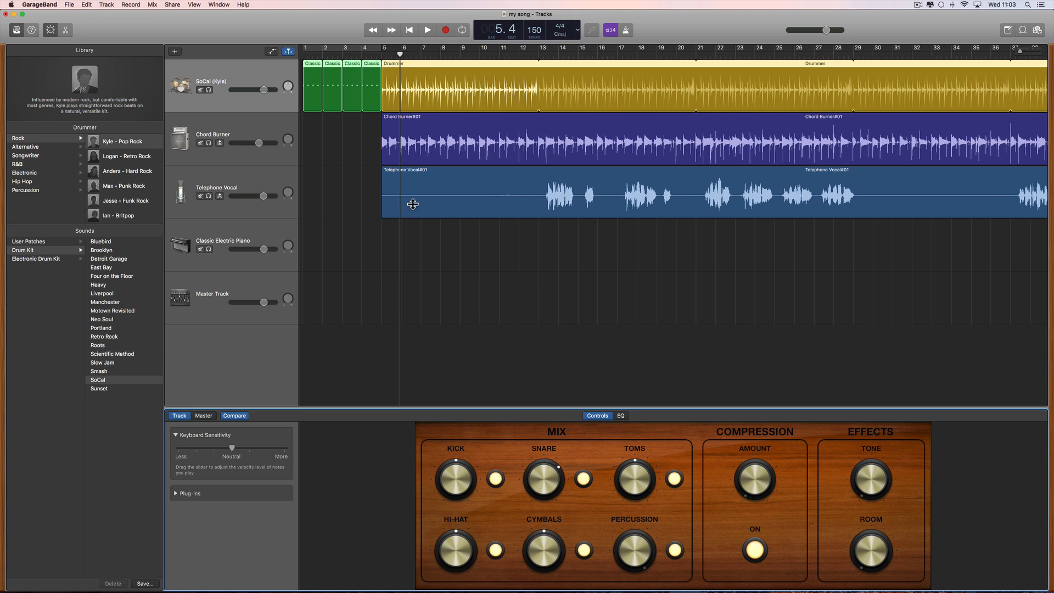
left_click(410, 31)
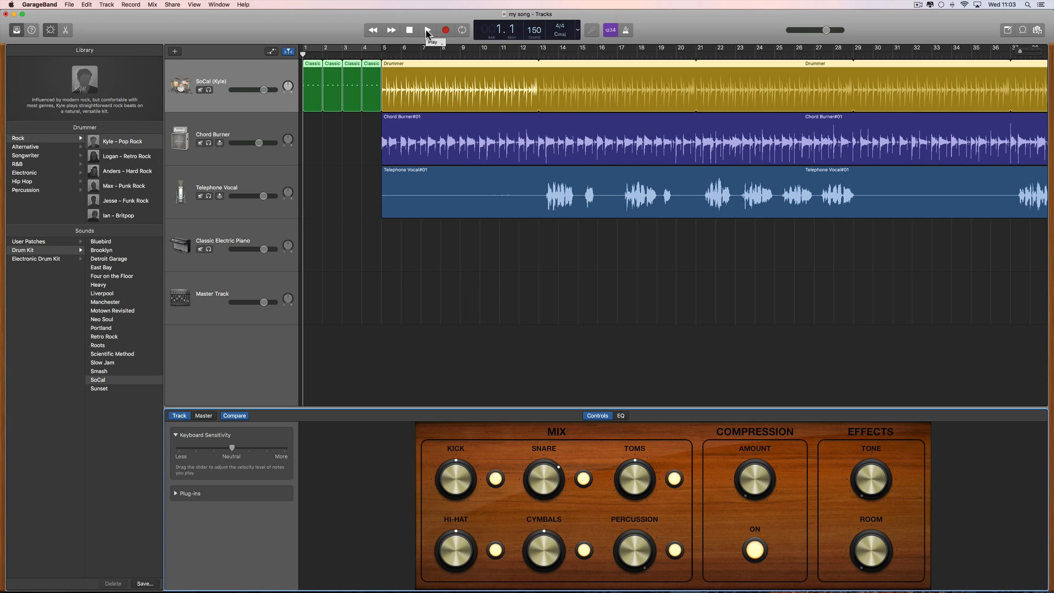
Step: Play the song from the start to check the count-in with the raised percussion, stop playback, and hide the drum kit controls
left_click(427, 31)
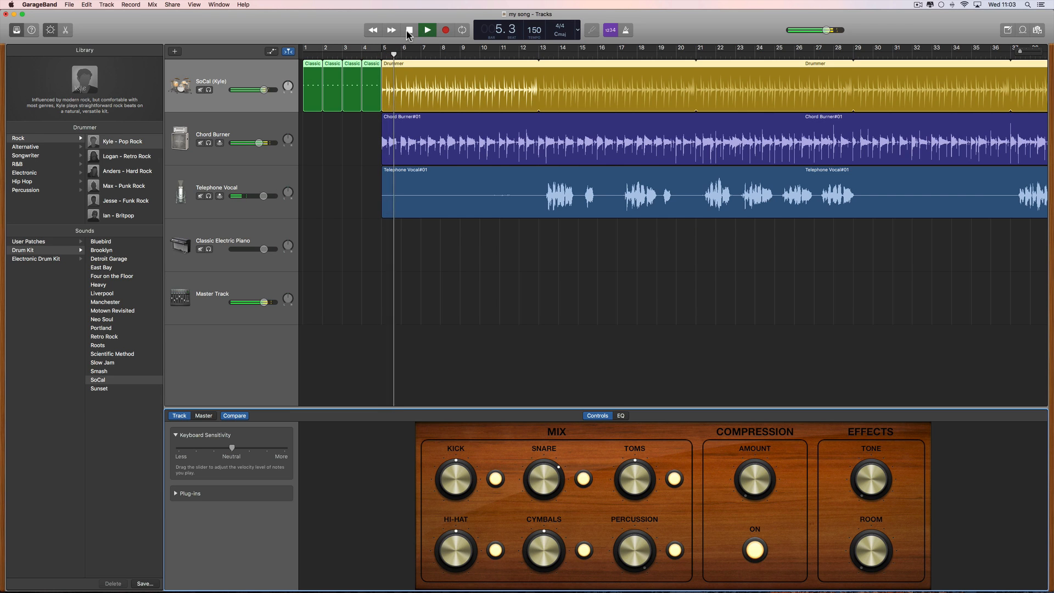
left_click(410, 32)
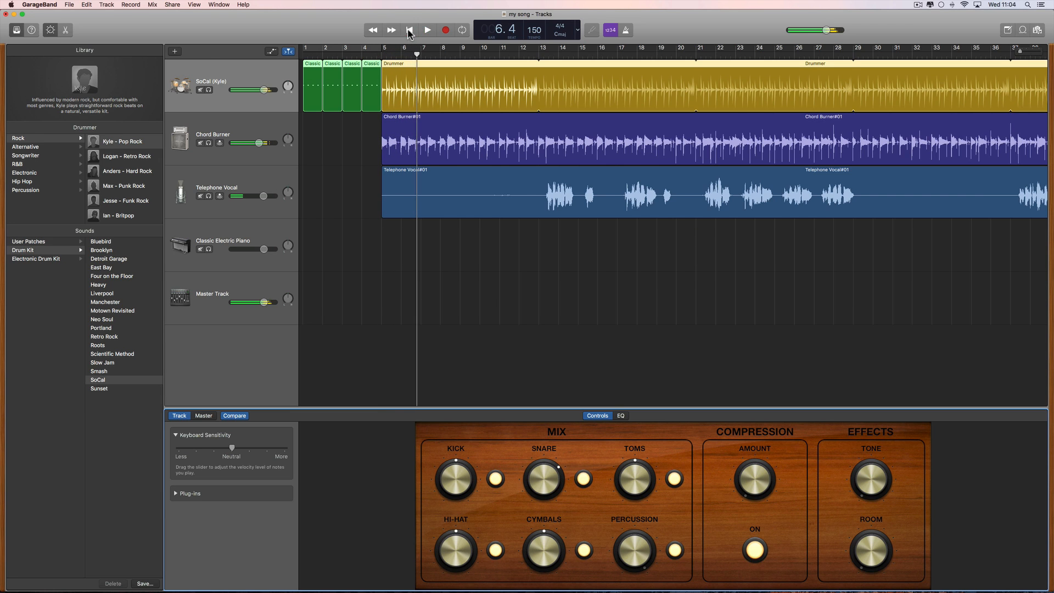
left_click(50, 29)
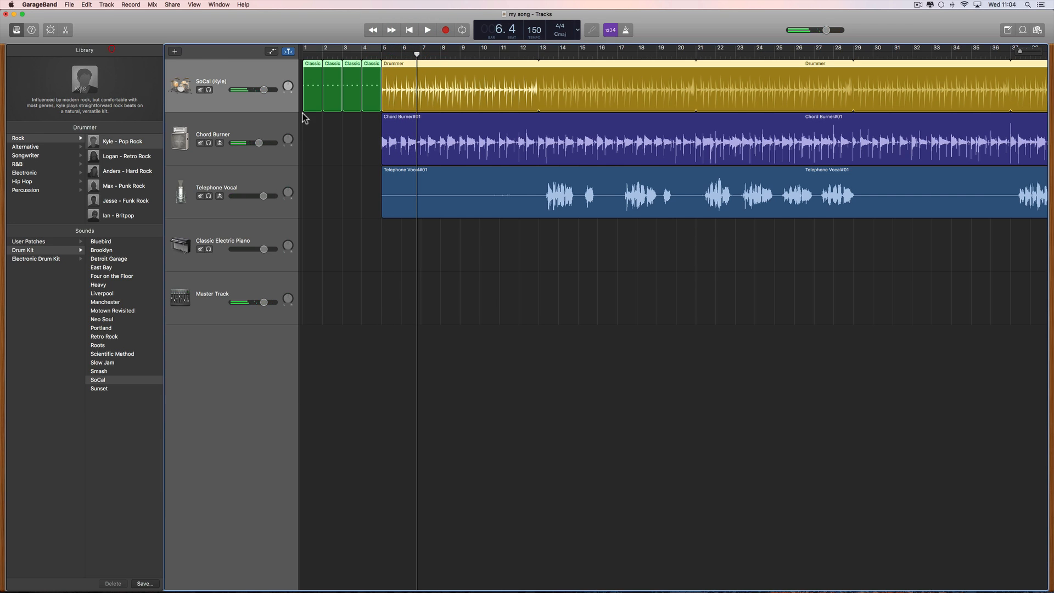
Step: Export the song to disk in the GarageBand folder as an MP3 at Highest Quality (256 kBit/s)
left_click(172, 6)
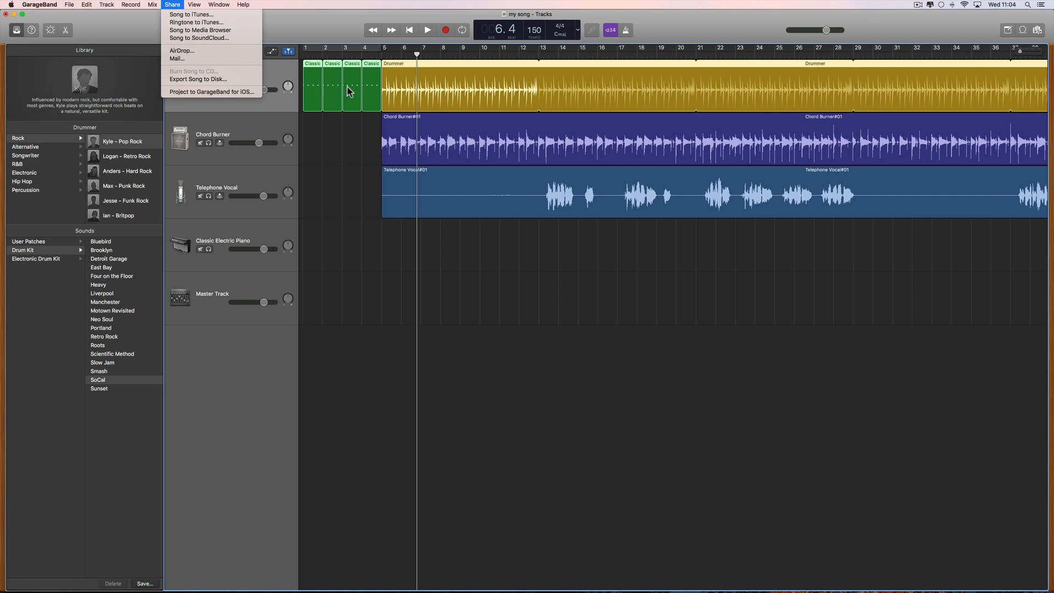
left_click(199, 79)
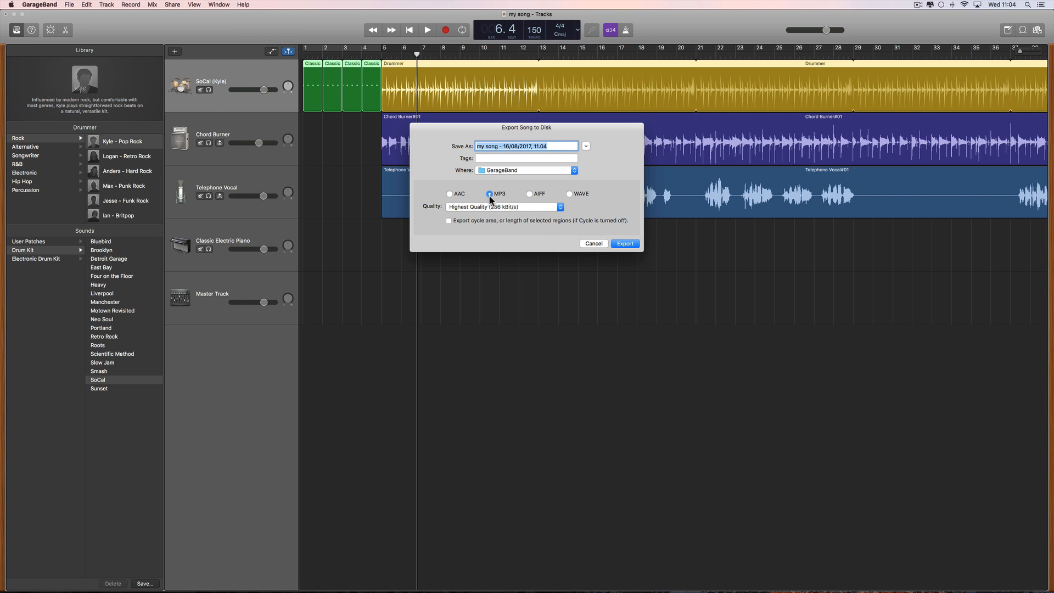
left_click(528, 208)
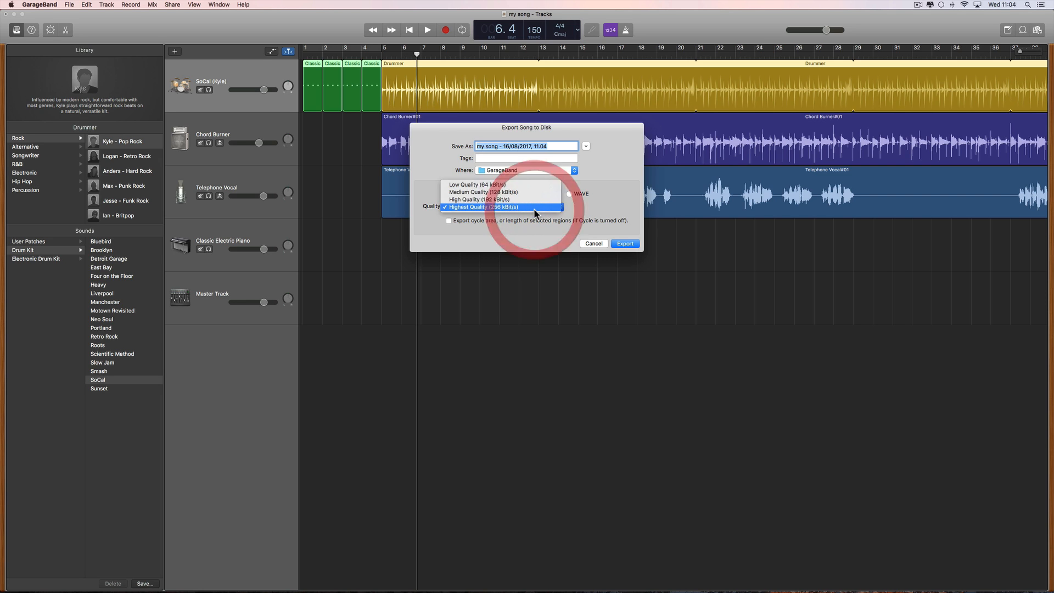
left_click(530, 209)
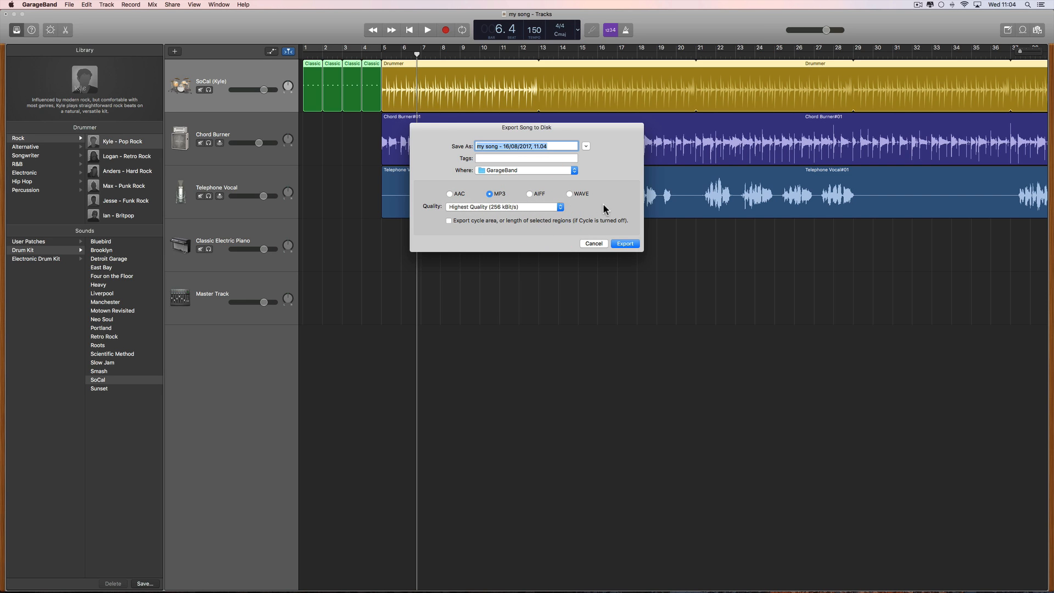
left_click(624, 244)
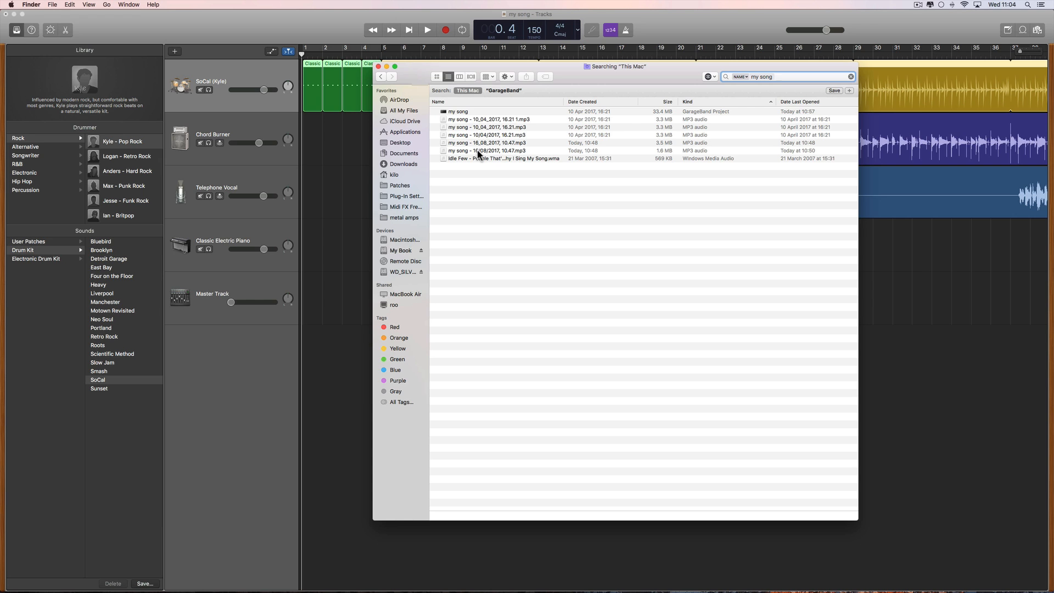
Step: Play the file "my song - 16/08/2017, 10.47.mp3" from the Finder search results in iTunes, and hide iTunes
double_click(479, 152)
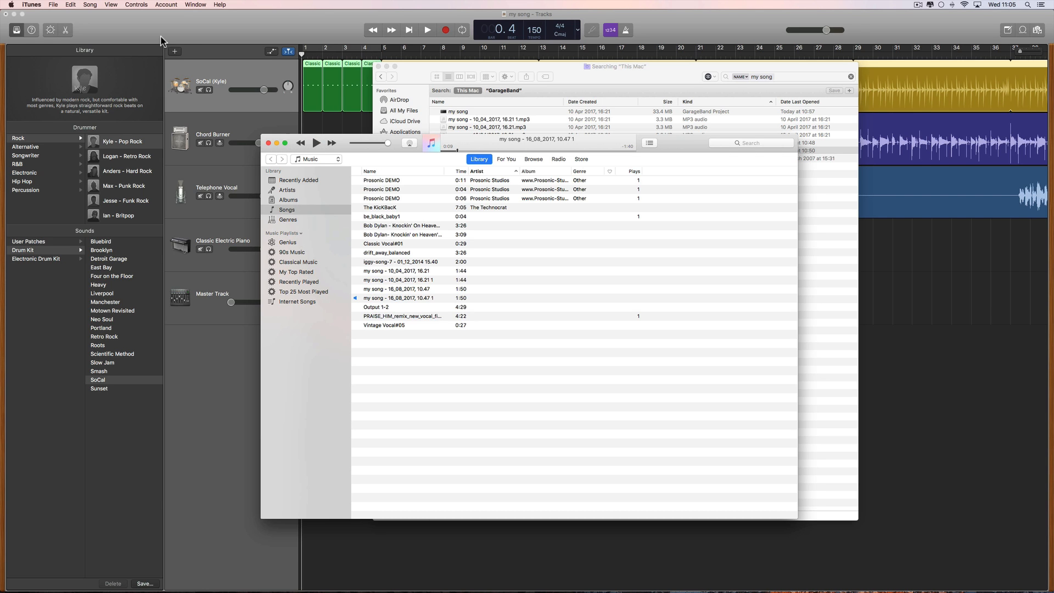
key("super+h")
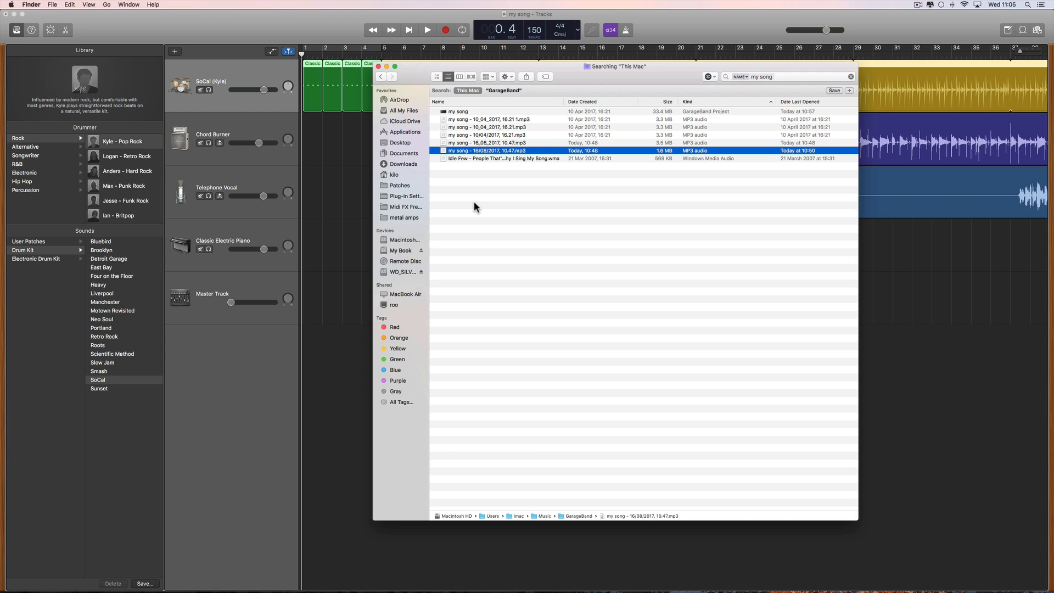